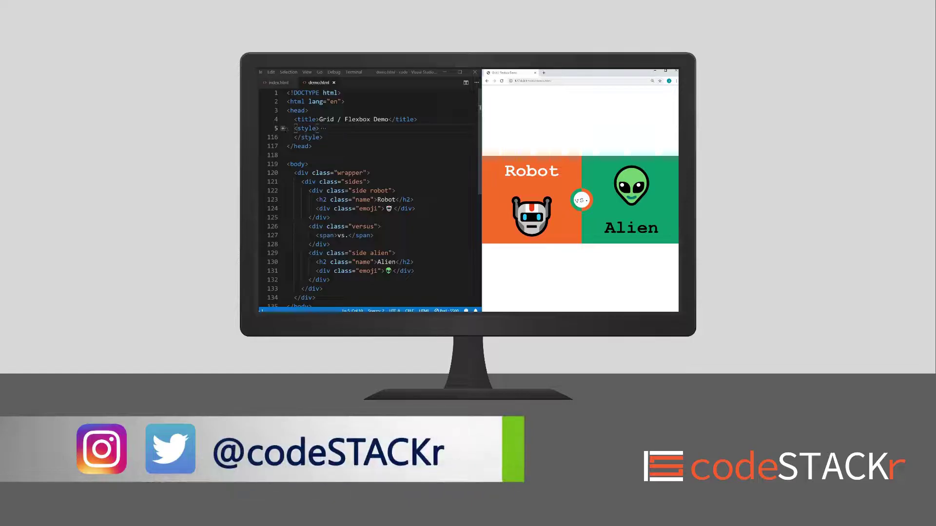
# Expand the collapsed <style> block in VS Code to reveal the page's CSS rules
pyautogui.click(283, 129)
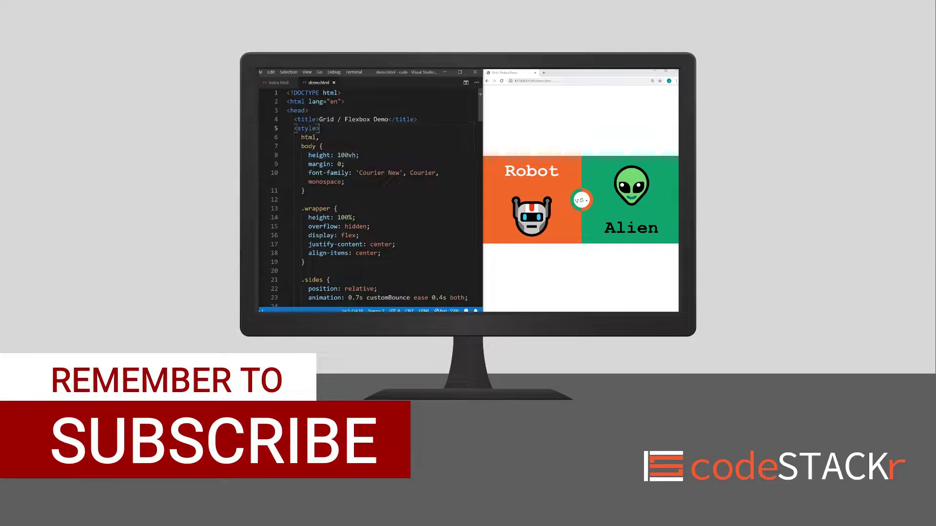
pyautogui.scroll(-1, 369, 202)
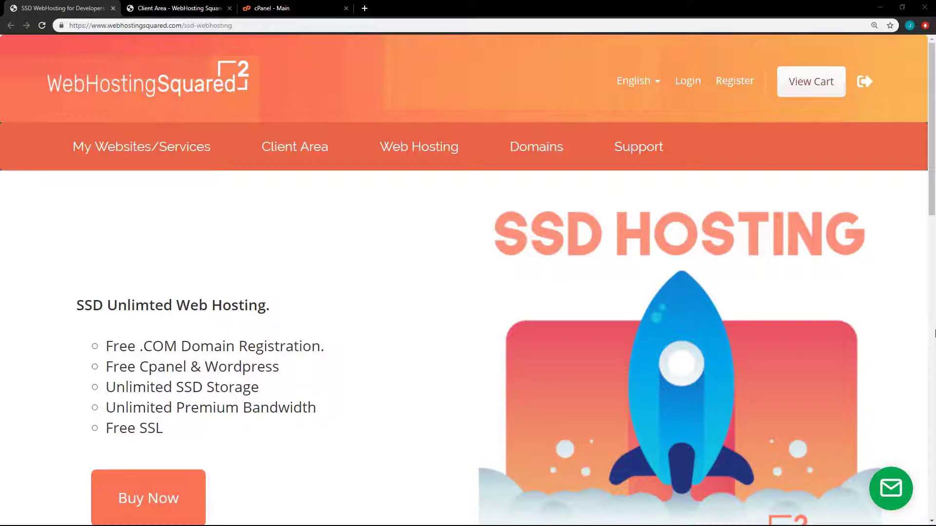
# Scroll down through the WebHostingSquared SSD hosting page's unlimited features
pyautogui.scroll(-7, 909, 338)
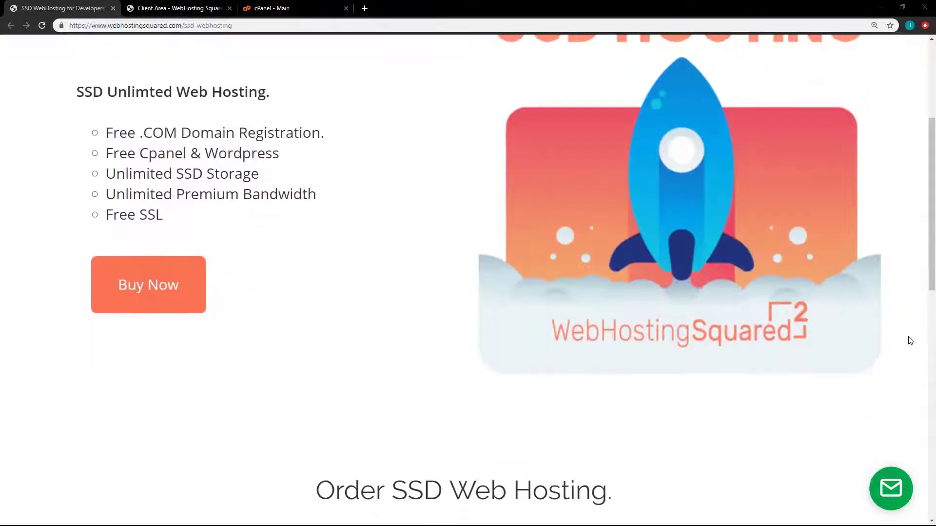
pyautogui.scroll(-2, 908, 338)
pyautogui.scroll(-3, 931, 352)
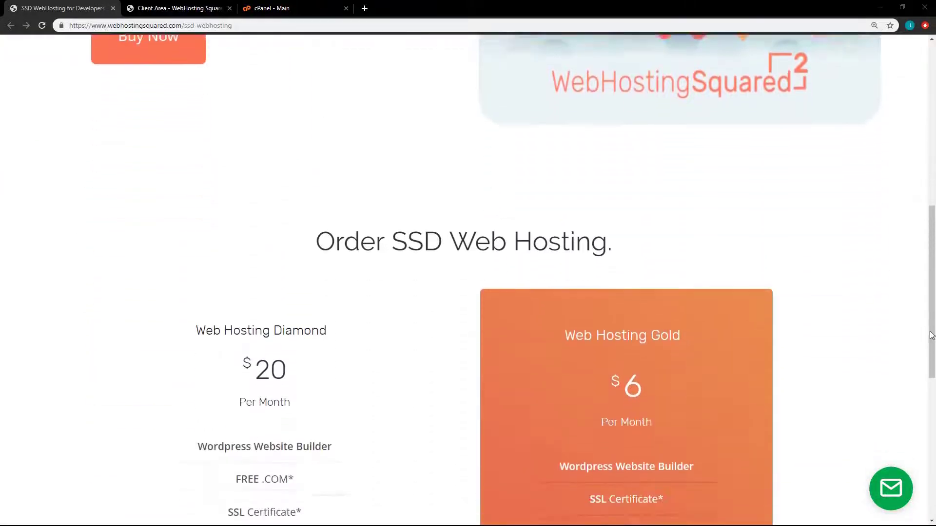
pyautogui.scroll(-3, 931, 352)
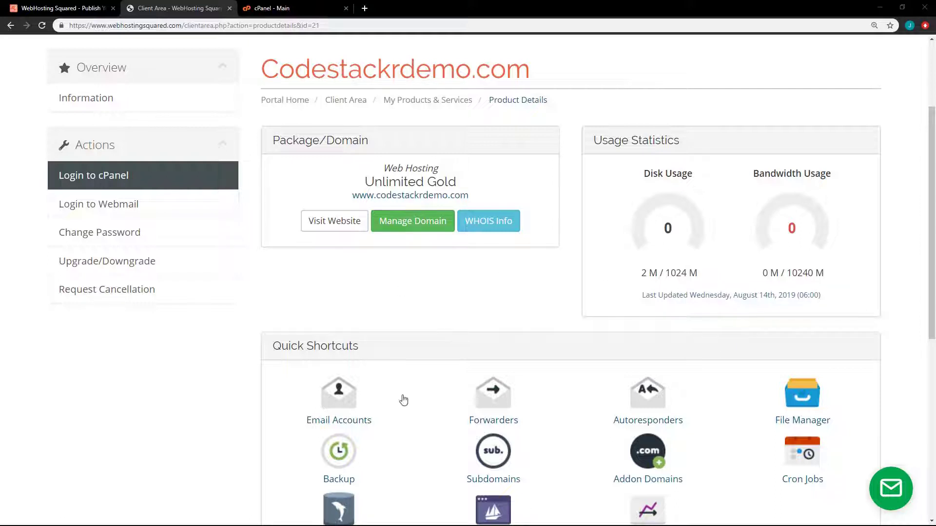
# Scroll the product details page, then switch to the 'cPanel - Main' dashboard for codestackrdemo.com
pyautogui.scroll(-1, 424, 414)
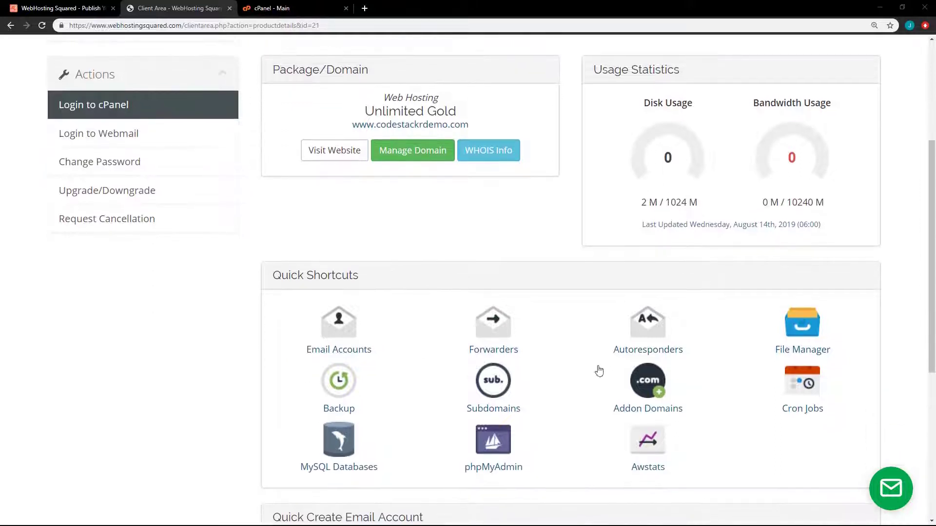
pyautogui.scroll(-1, 932, 323)
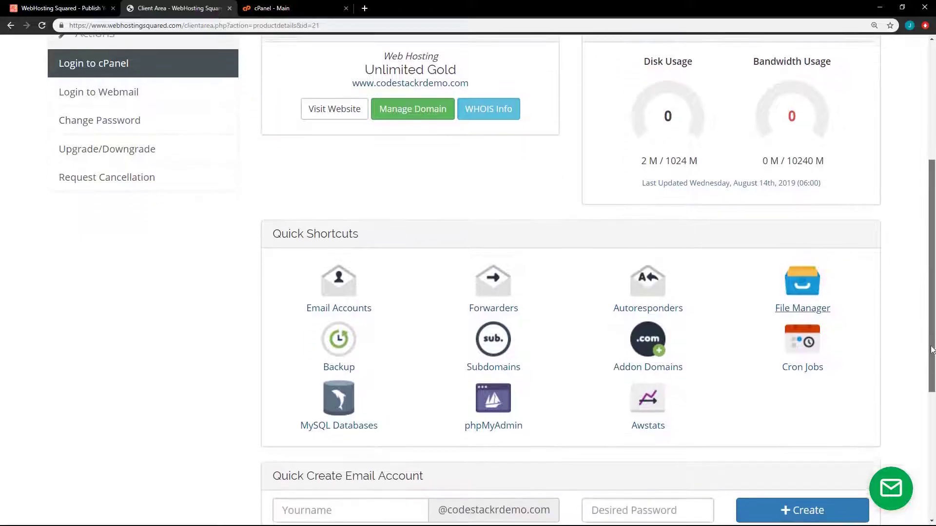
pyautogui.scroll(2, 401, 379)
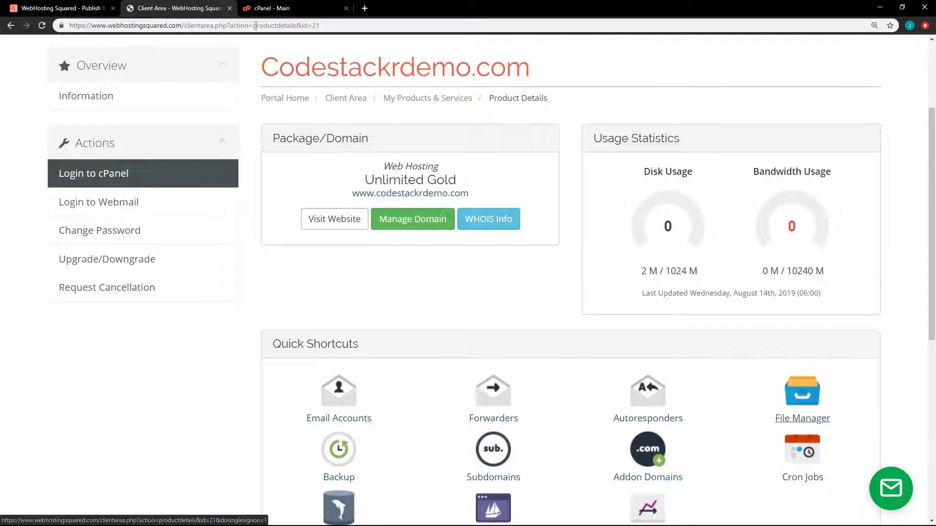
pyautogui.click(270, 9)
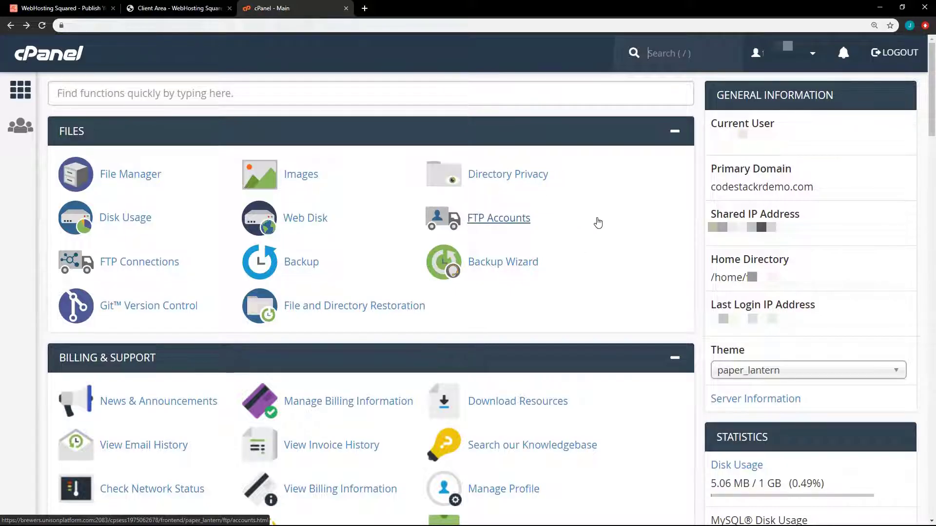
pyautogui.scroll(-3, 190, 186)
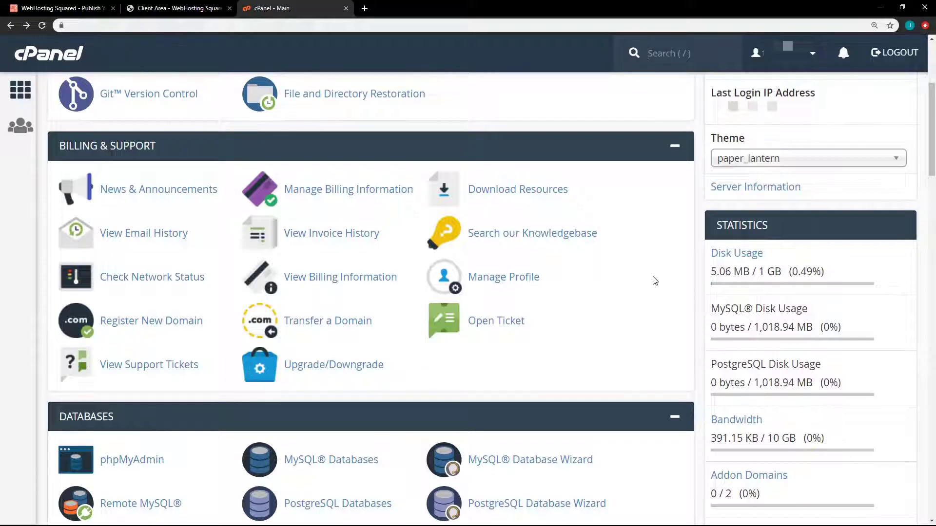
pyautogui.scroll(-4, 167, 283)
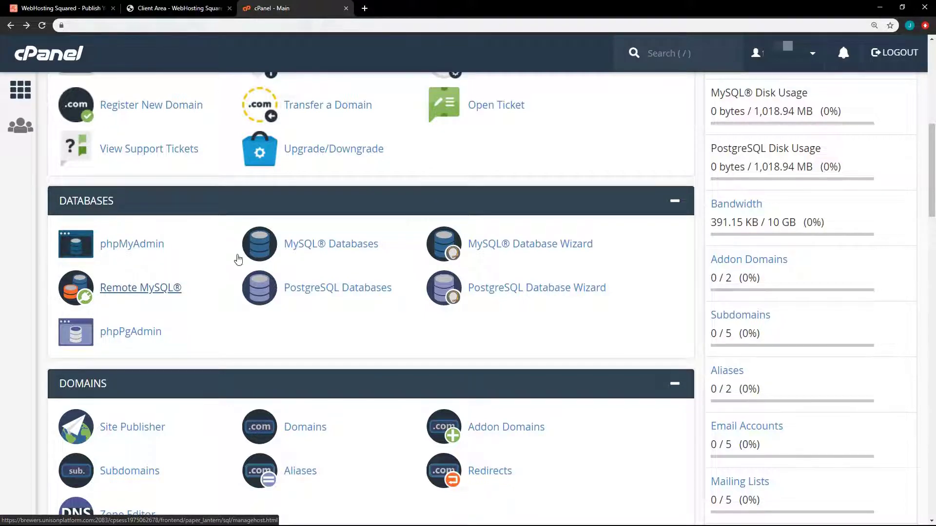
pyautogui.scroll(-4, 239, 263)
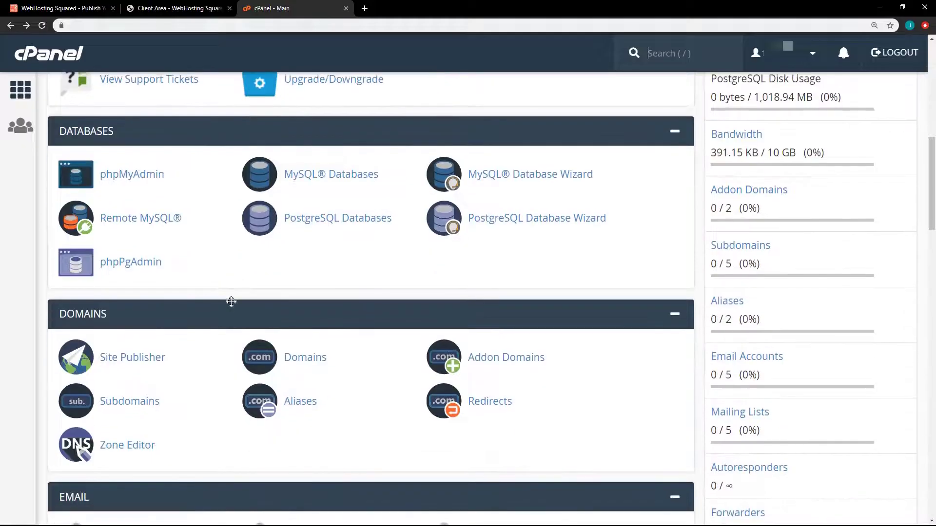
pyautogui.scroll(-4, 199, 284)
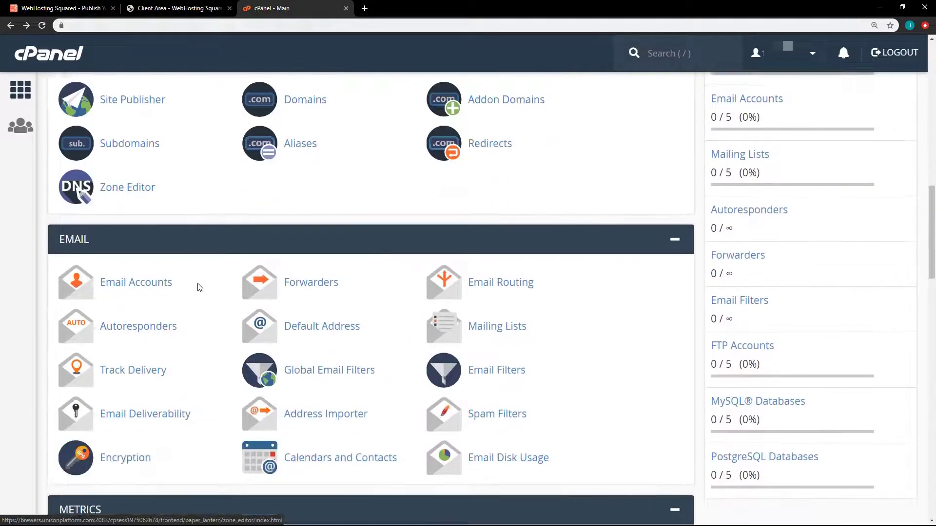
pyautogui.scroll(-3, 216, 338)
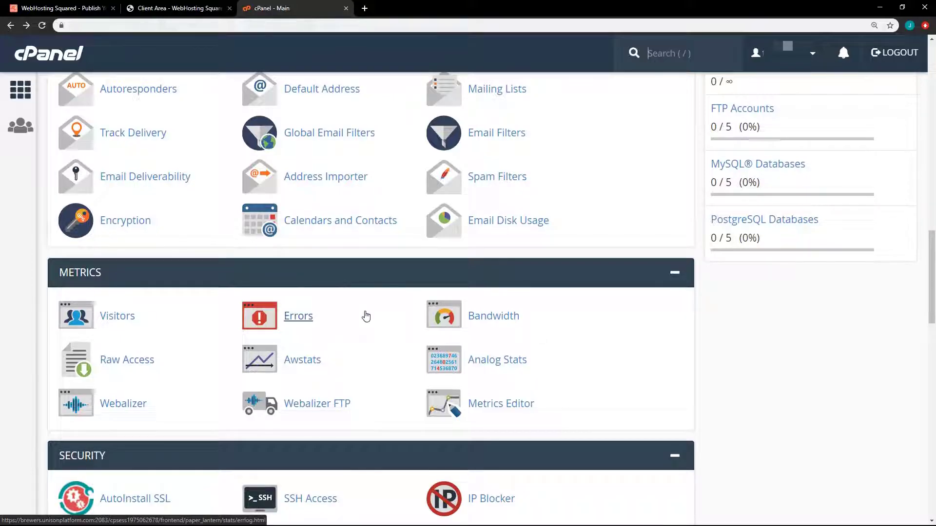
pyautogui.scroll(-4, 202, 323)
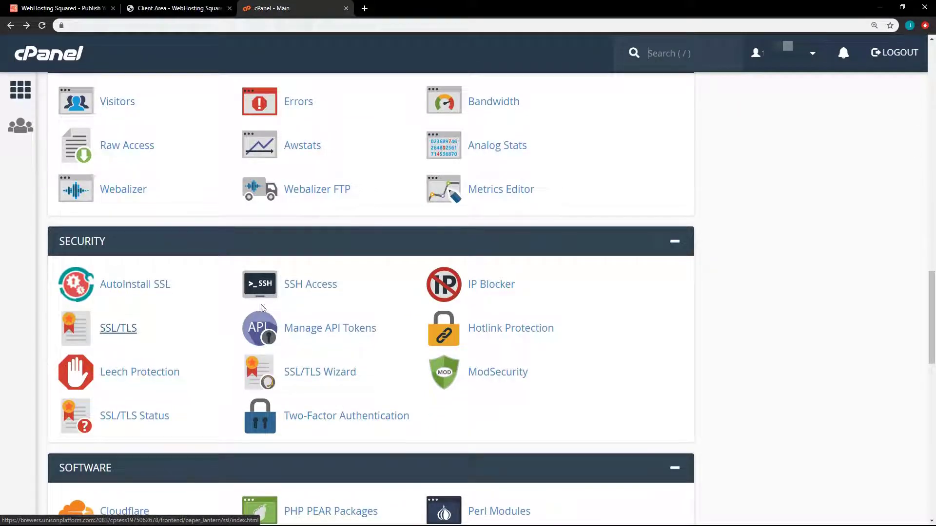
pyautogui.scroll(-2, 209, 348)
pyautogui.scroll(-2, 216, 342)
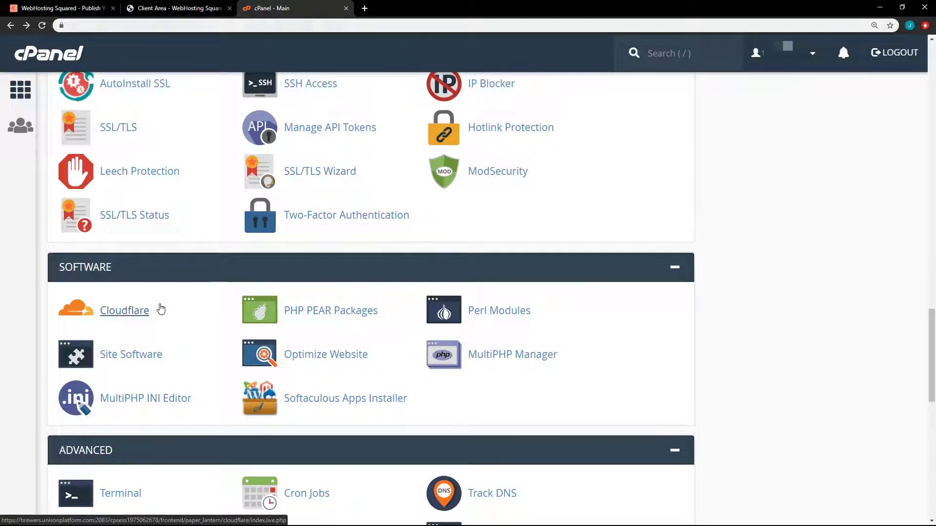
pyautogui.scroll(-3, 204, 405)
pyautogui.scroll(-2, 209, 402)
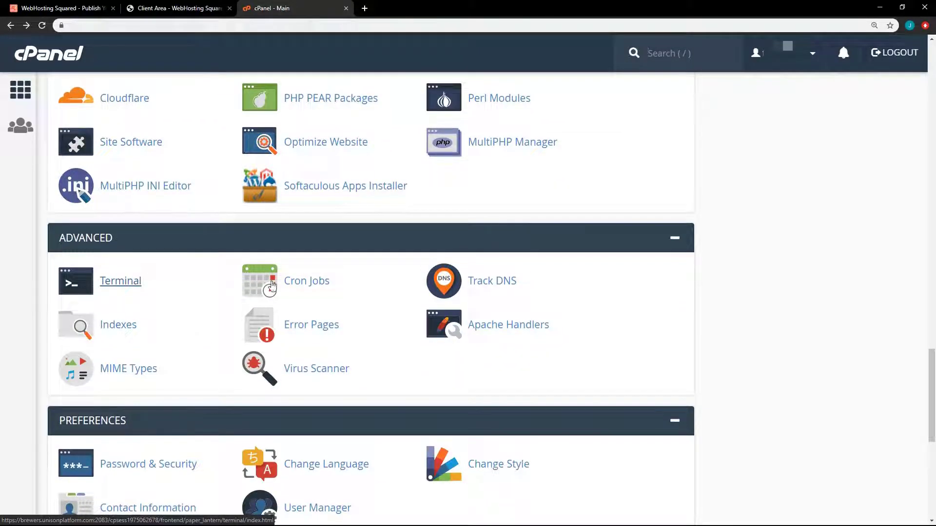
pyautogui.scroll(-4, 185, 357)
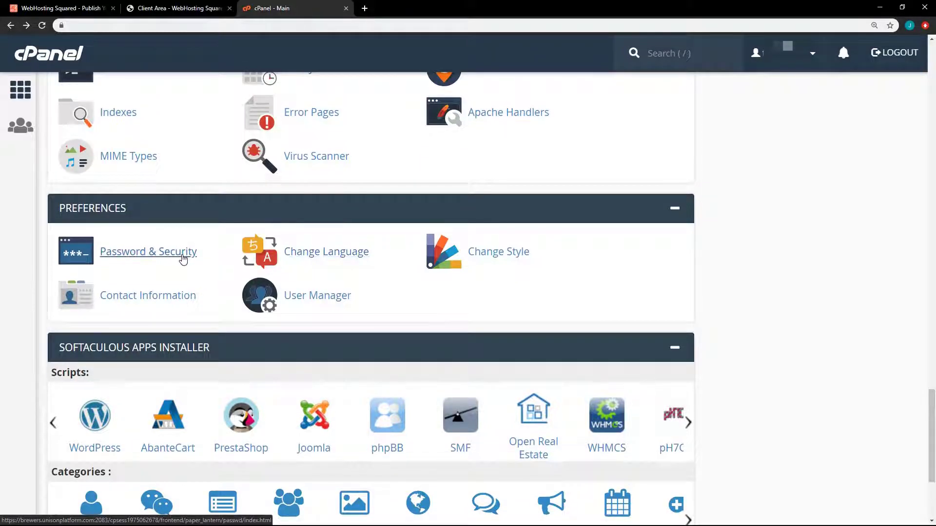
pyautogui.middleClick(161, 301)
pyautogui.scroll(-3, 164, 306)
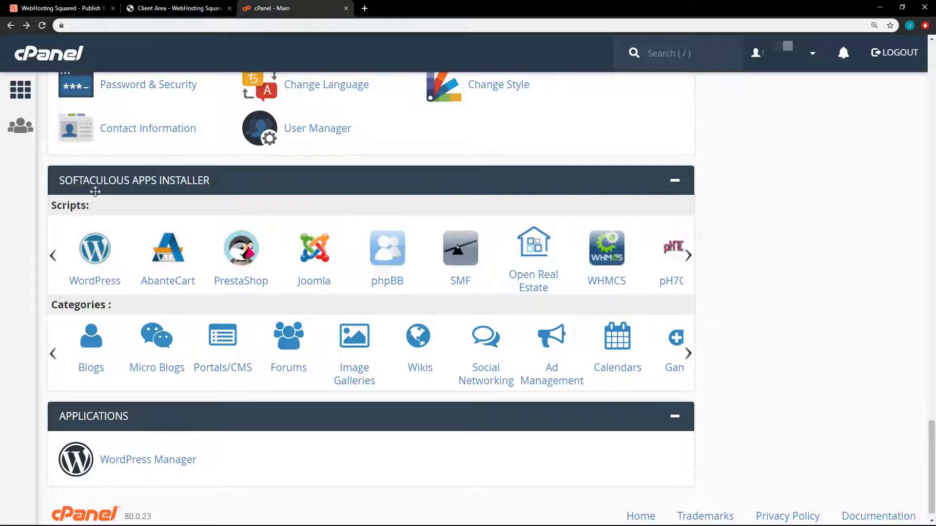
pyautogui.scroll(-1, 27, 376)
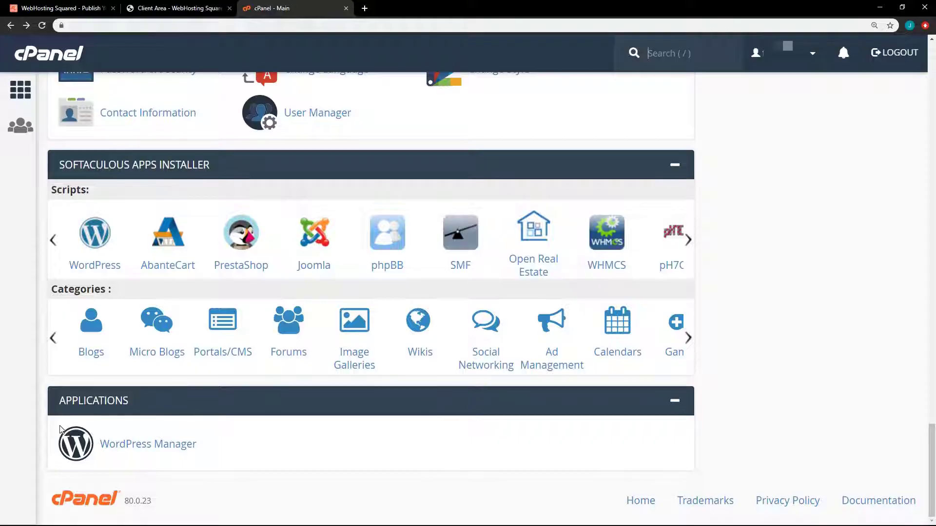
pyautogui.scroll(20, 59, 429)
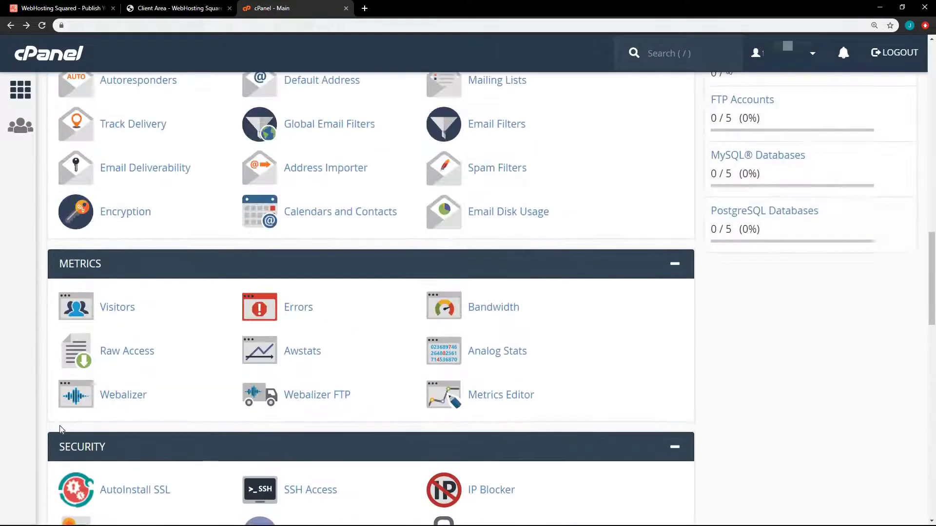
pyautogui.scroll(20, 60, 429)
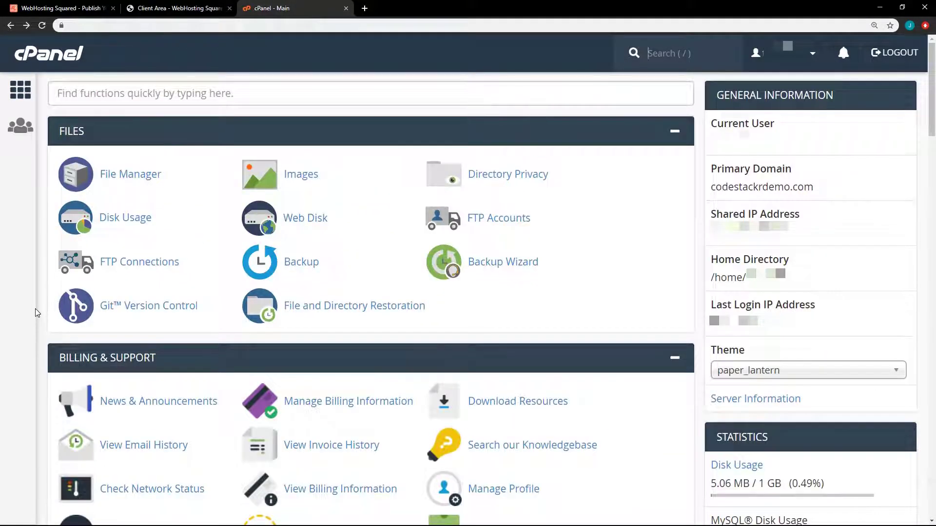
# Launch File Manager from the cPanel dashboard's Files section
pyautogui.press('/')
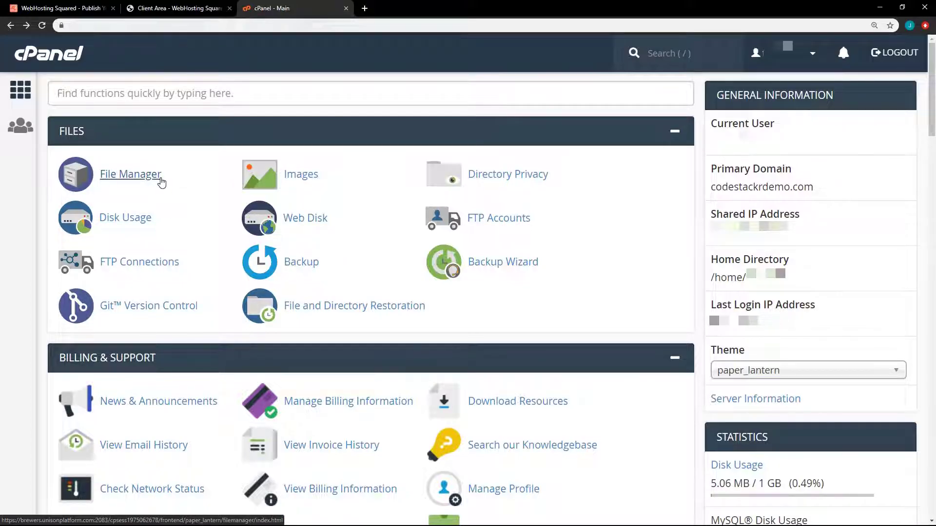
pyautogui.click(161, 182)
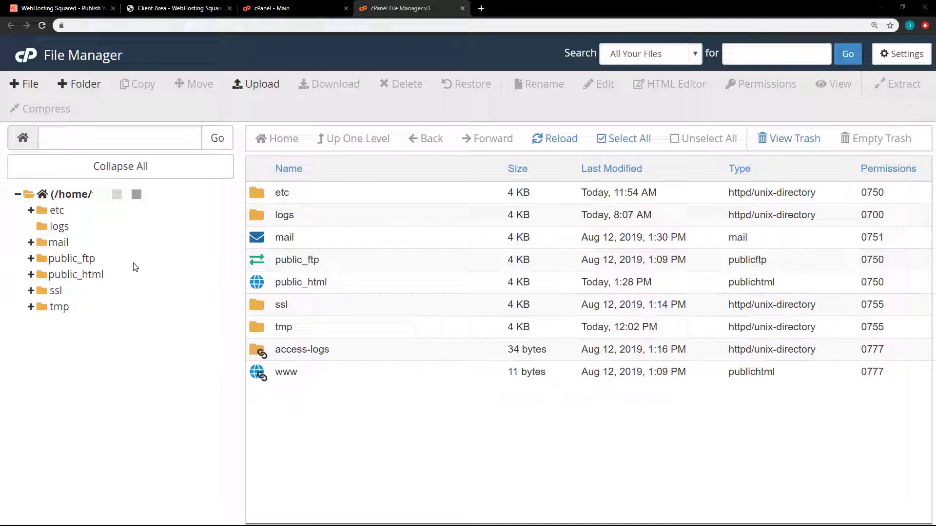
# Open public_html, containing only cgi-bin, then bring up the local dist folder
pyautogui.click(78, 275)
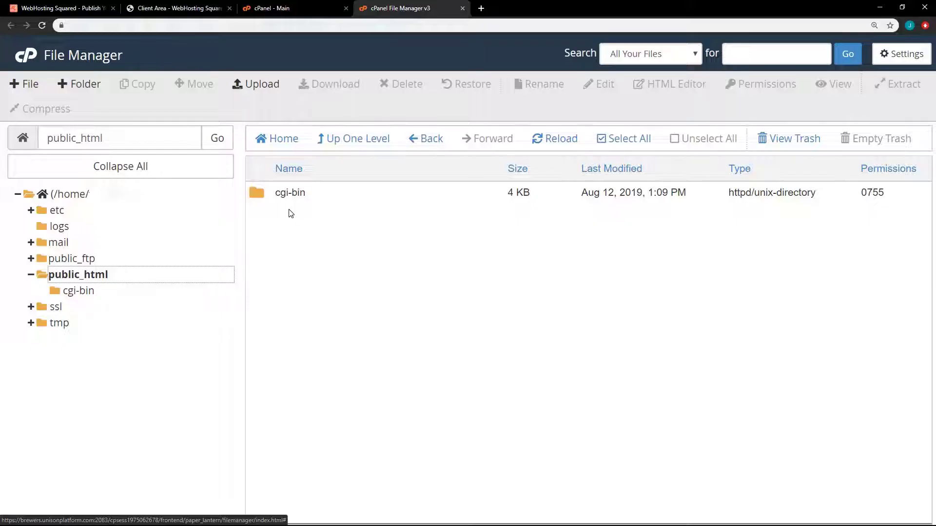
pyautogui.hotkey('alt', 'Tab')
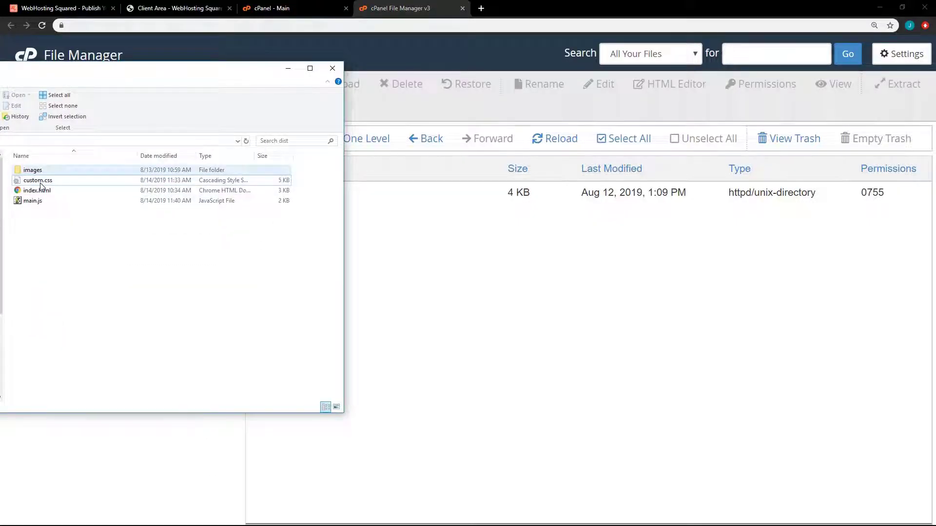
# Compress the images folder, custom.css, index.html and main.js into a zipped folder
pyautogui.click(47, 181)
pyautogui.click(53, 208)
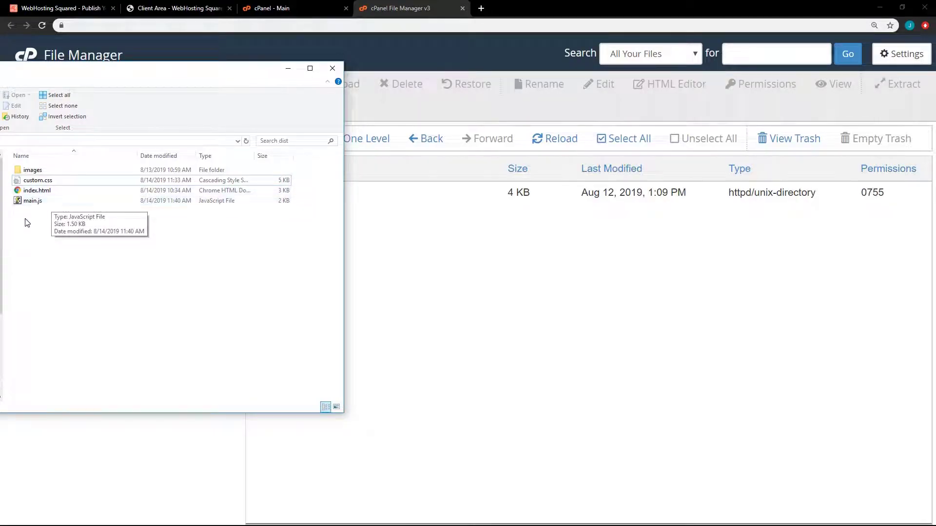
pyautogui.moveTo(27, 218); pyautogui.dragTo(42, 172)
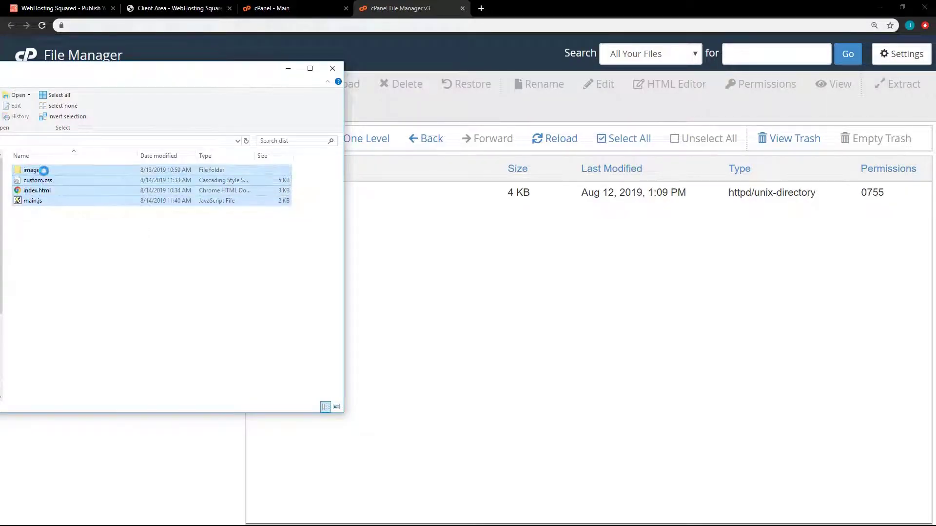
pyautogui.rightClick(42, 171)
pyautogui.moveTo(80, 334)
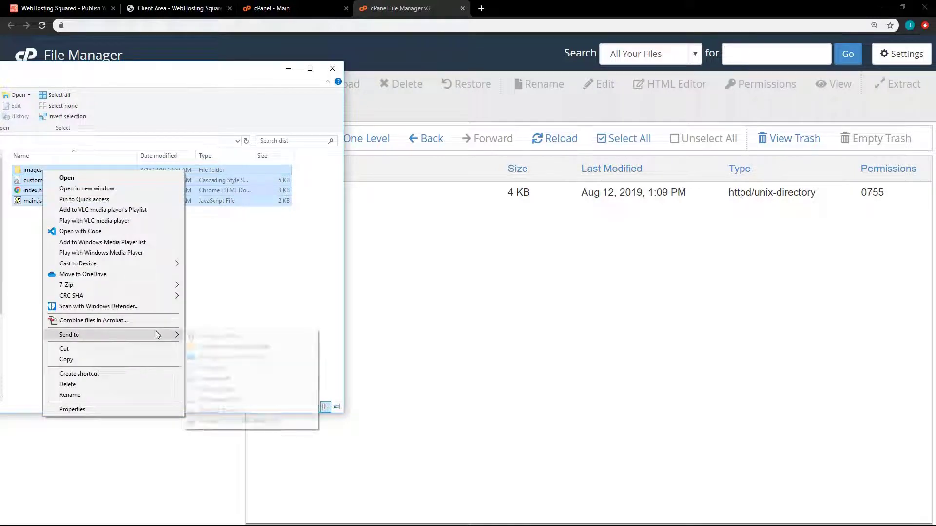
pyautogui.click(221, 347)
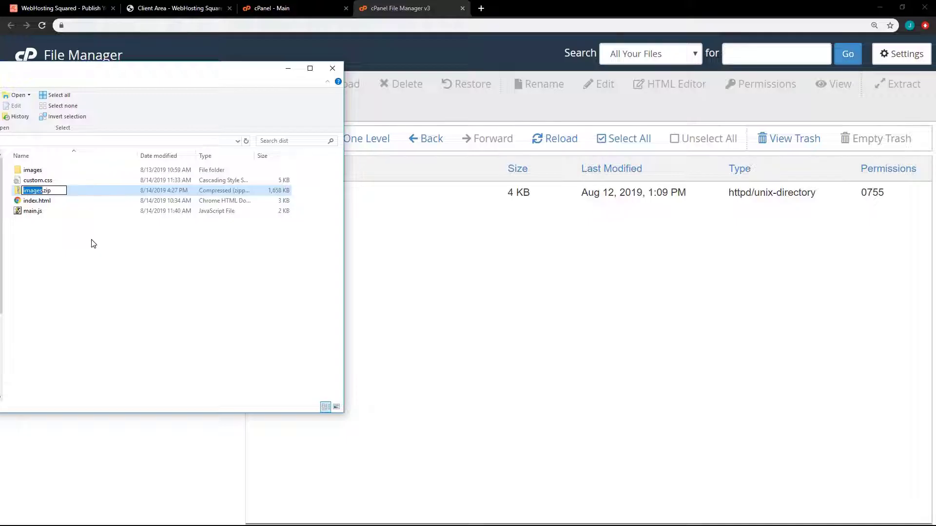
# Name the new archive demowebsite.zip and return to cPanel File Manager
pyautogui.write('we')
pyautogui.press('BackSpace')
pyautogui.press('BackSpace')
pyautogui.write('demowebsit')
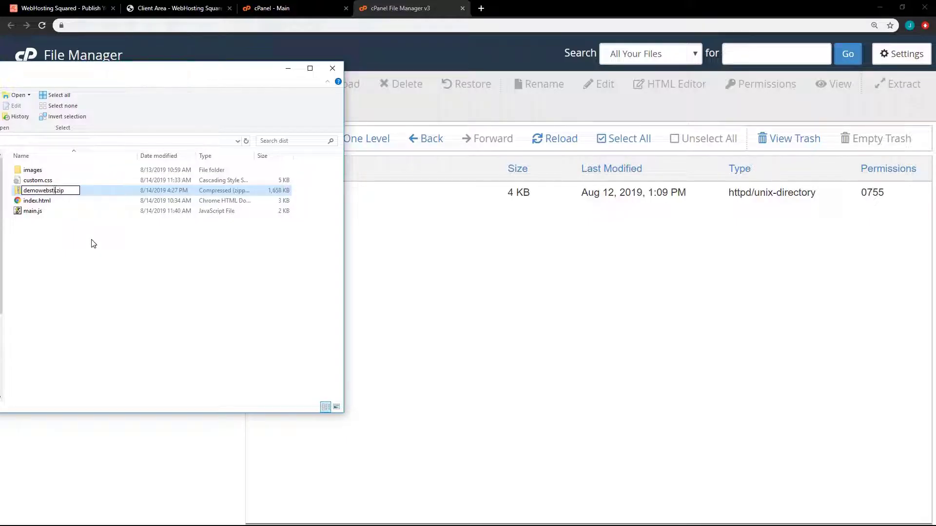
pyautogui.press('BackSpace')
pyautogui.write('te')
pyautogui.click(90, 238)
pyautogui.hotkey('alt', 'Tab')
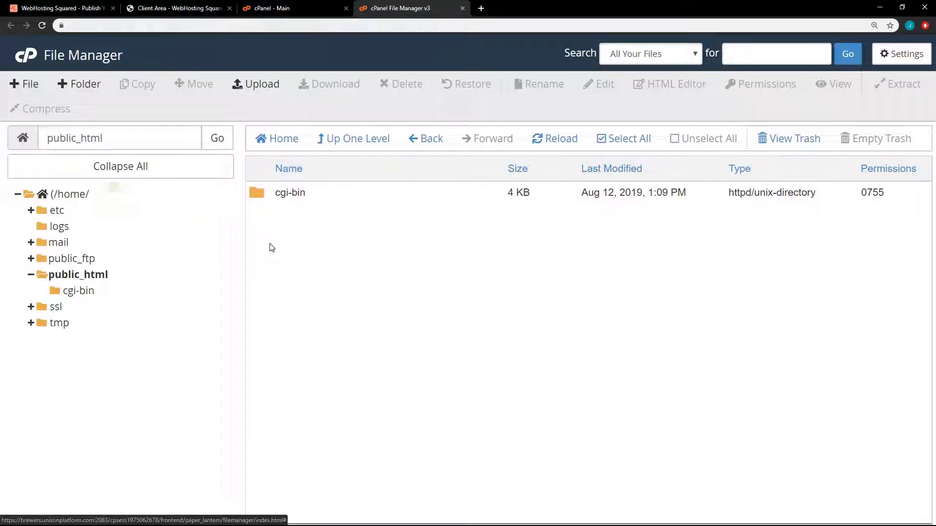
# Upload demowebsite.zip into public_html and return to its file list
pyautogui.click(261, 85)
pyautogui.click(463, 291)
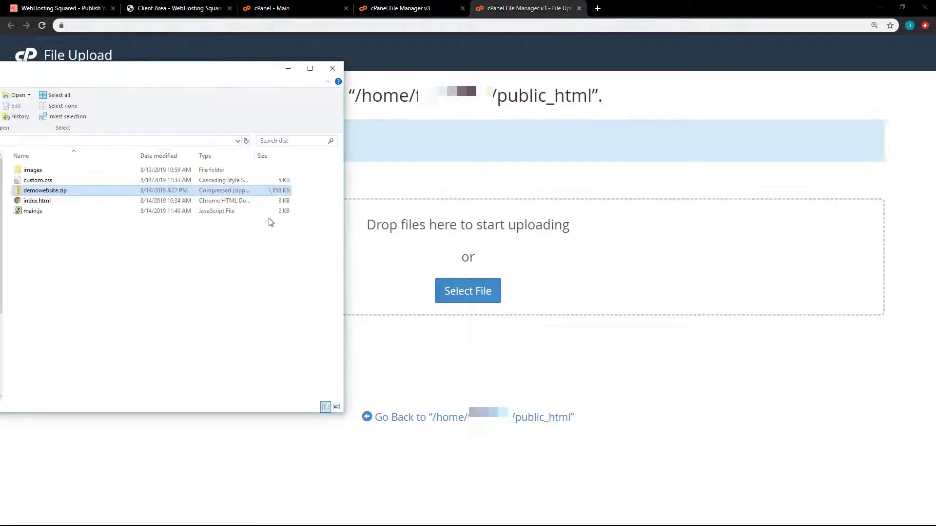
pyautogui.moveTo(63, 191); pyautogui.dragTo(458, 229)
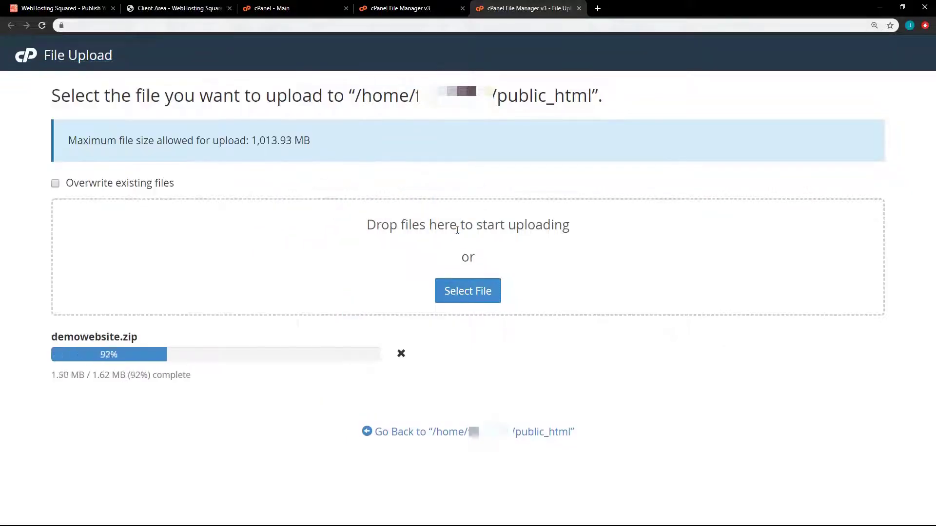
pyautogui.click(383, 433)
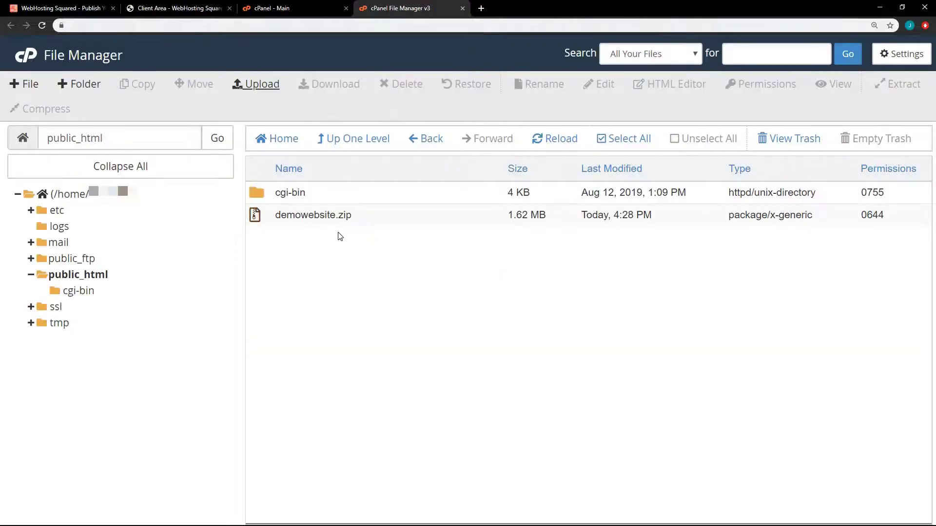
# Extract demowebsite.zip into public_html
pyautogui.click(377, 222)
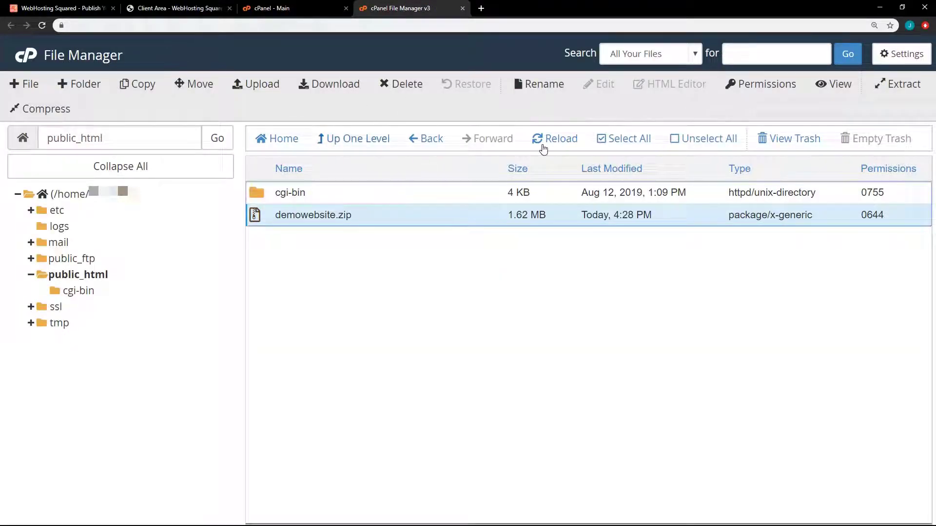
pyautogui.click(903, 87)
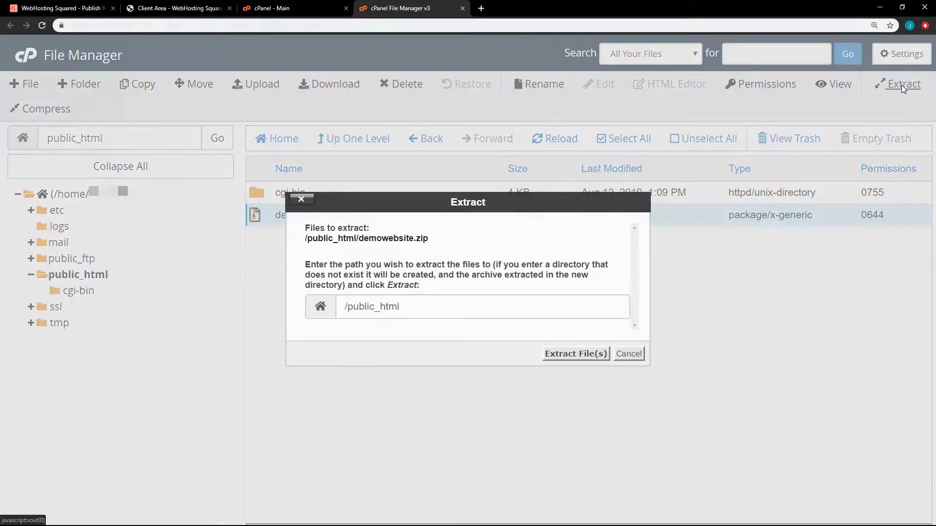
pyautogui.click(569, 354)
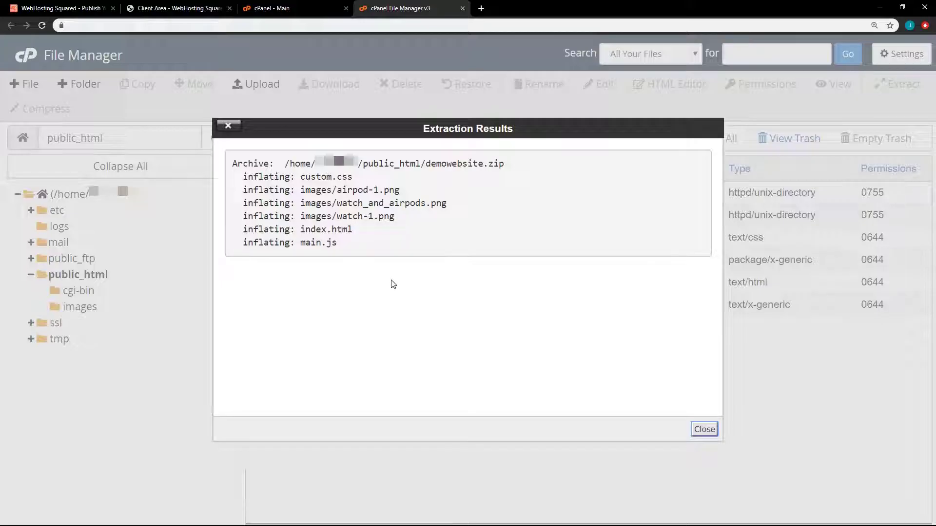
pyautogui.click(704, 430)
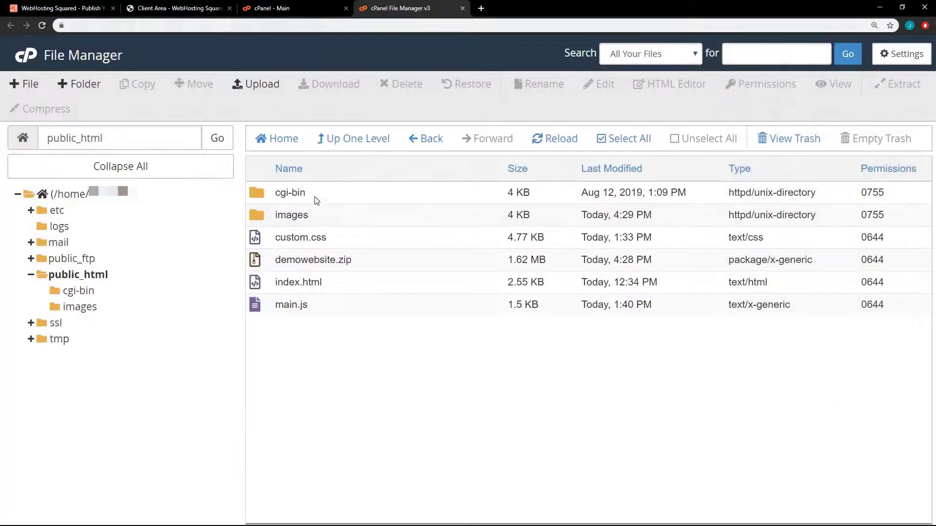
# Delete demowebsite.zip from public_html, sending it to the trash
pyautogui.click(332, 259)
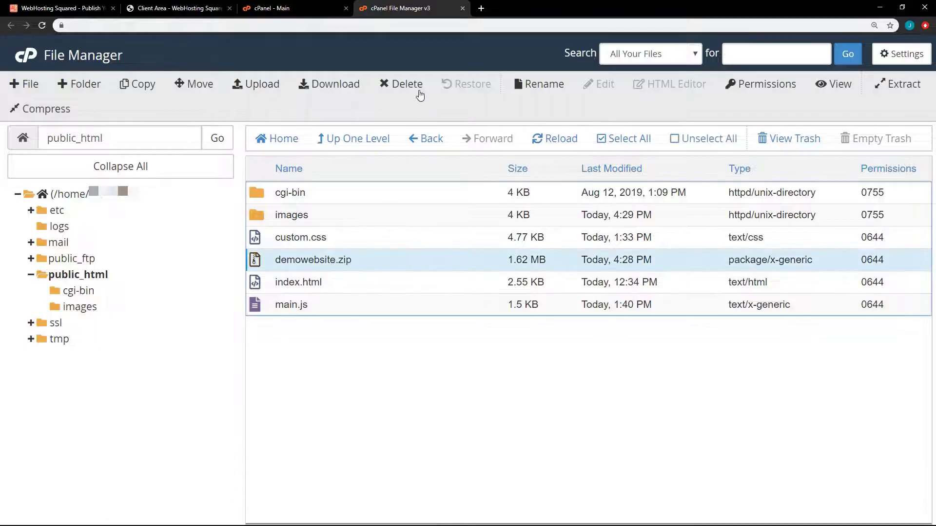
pyautogui.click(414, 87)
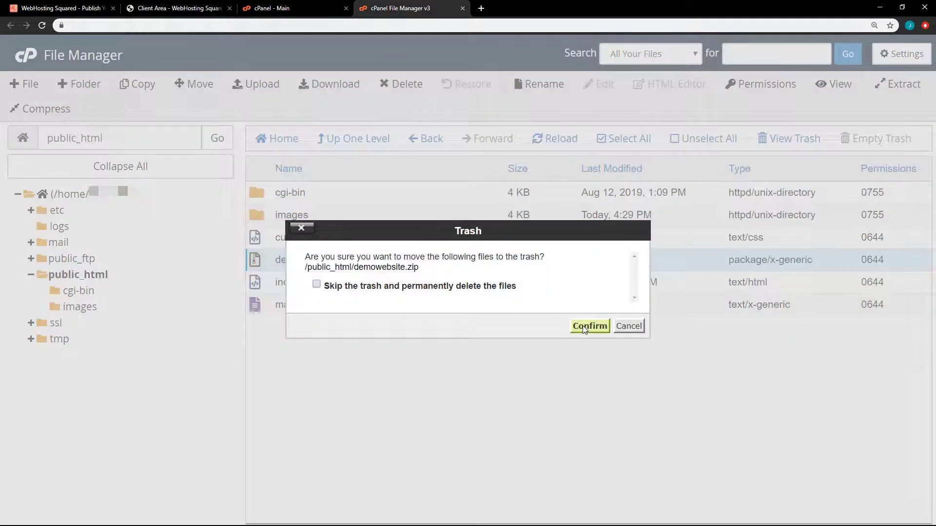
pyautogui.click(585, 328)
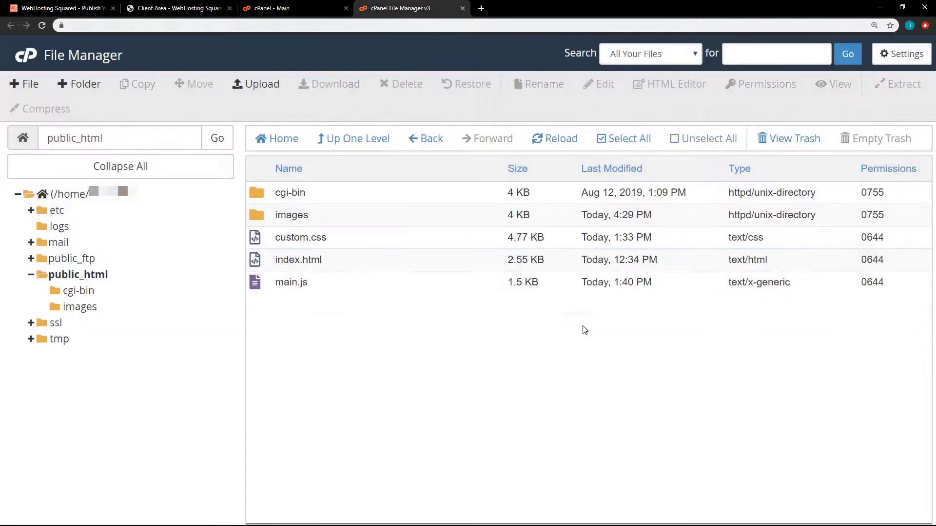
# Load codestackrdemo.com in a new Chrome tab to view the live bestTech page
pyautogui.click(481, 10)
pyautogui.write('codestackrdemo.')
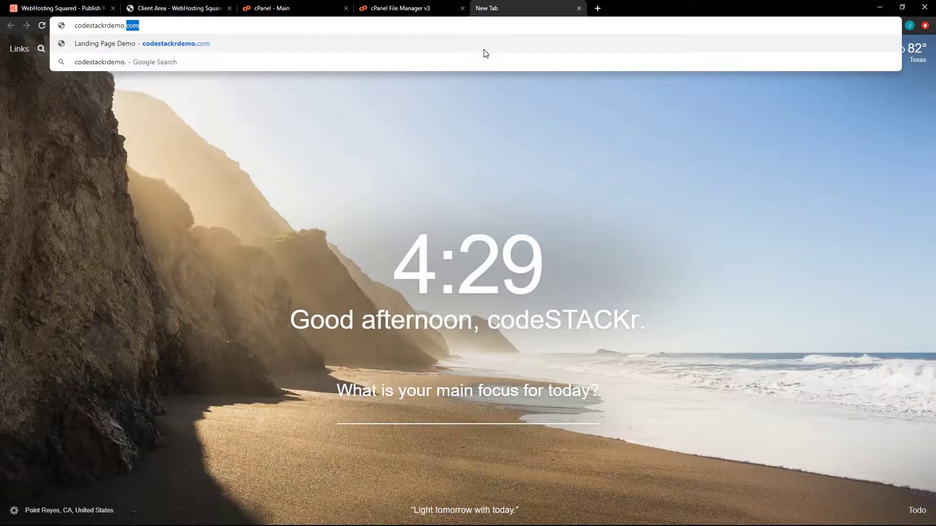
pyautogui.write('com')
pyautogui.press('Return')
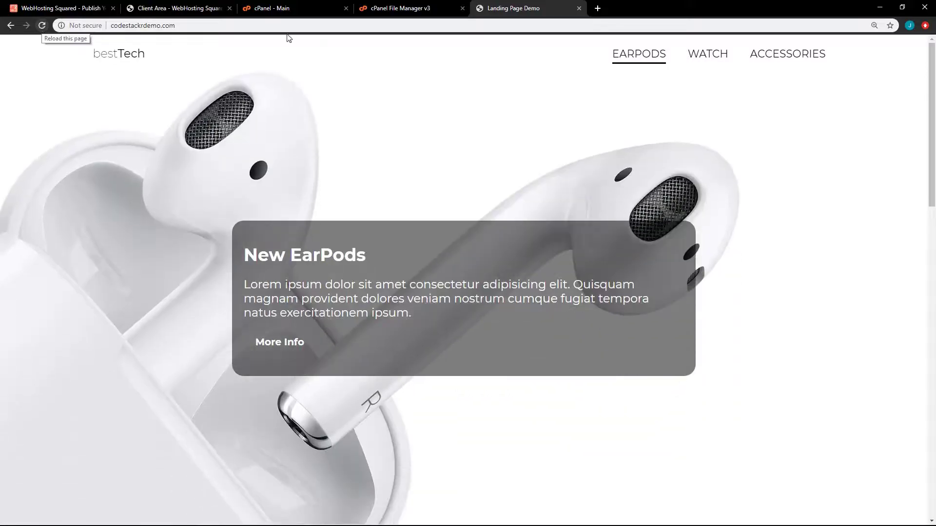
pyautogui.moveTo(933, 95); pyautogui.dragTo(934, 398)
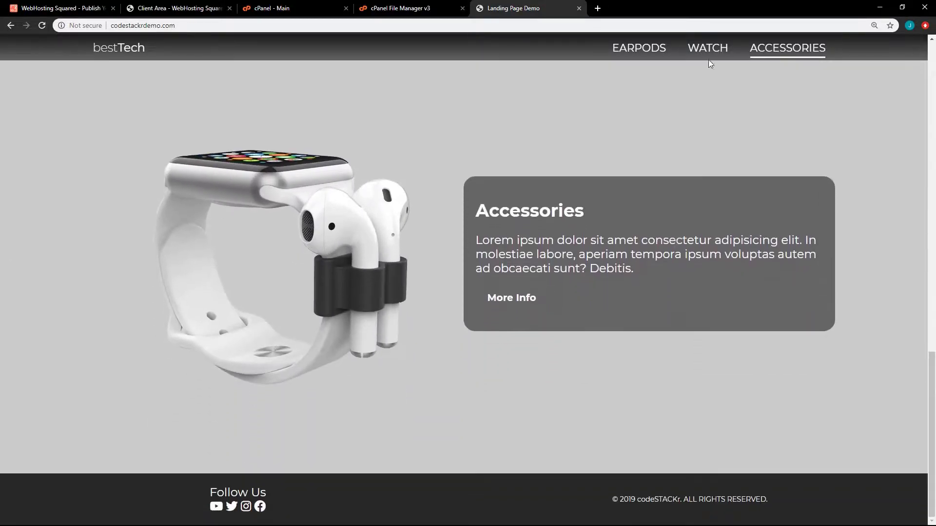
pyautogui.click(707, 51)
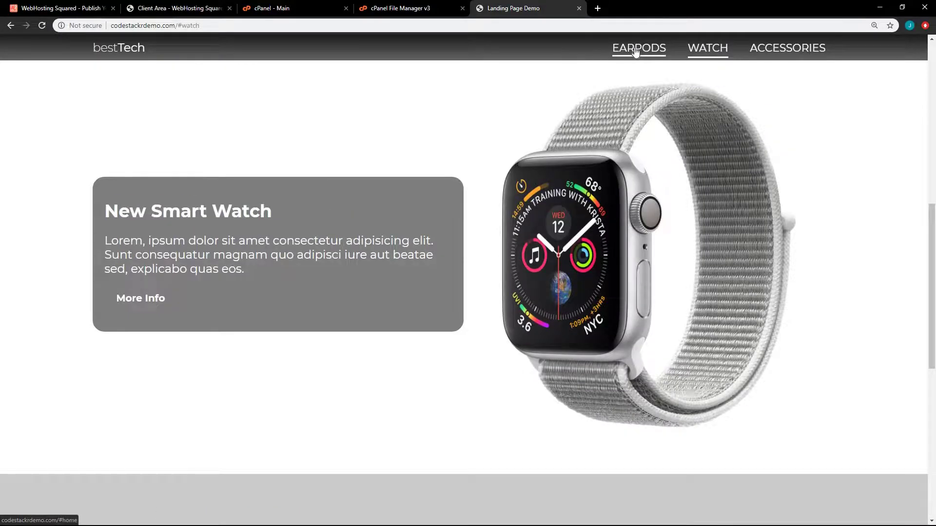
pyautogui.click(636, 52)
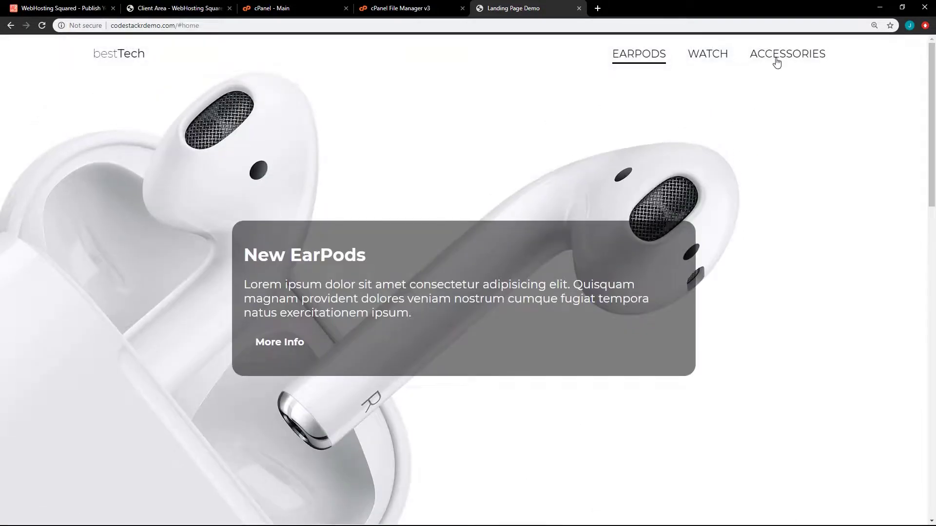
pyautogui.click(776, 61)
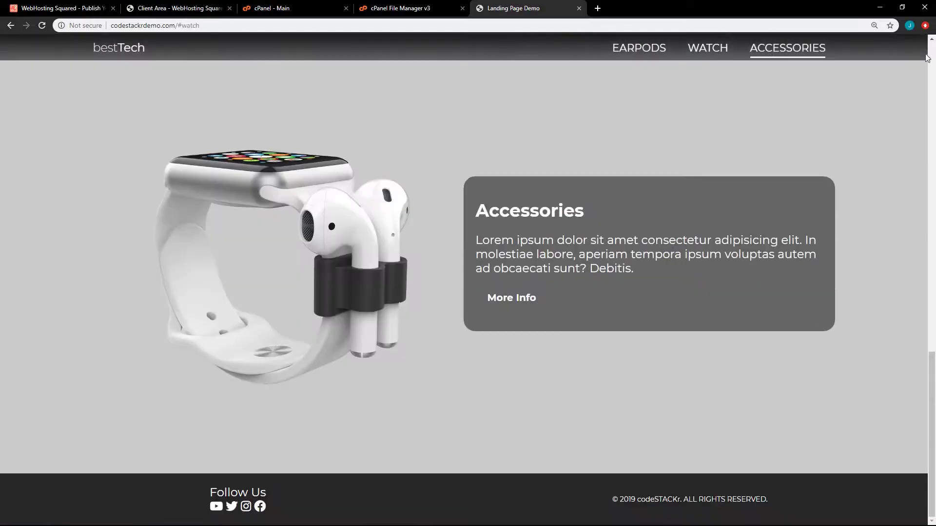
pyautogui.click(624, 51)
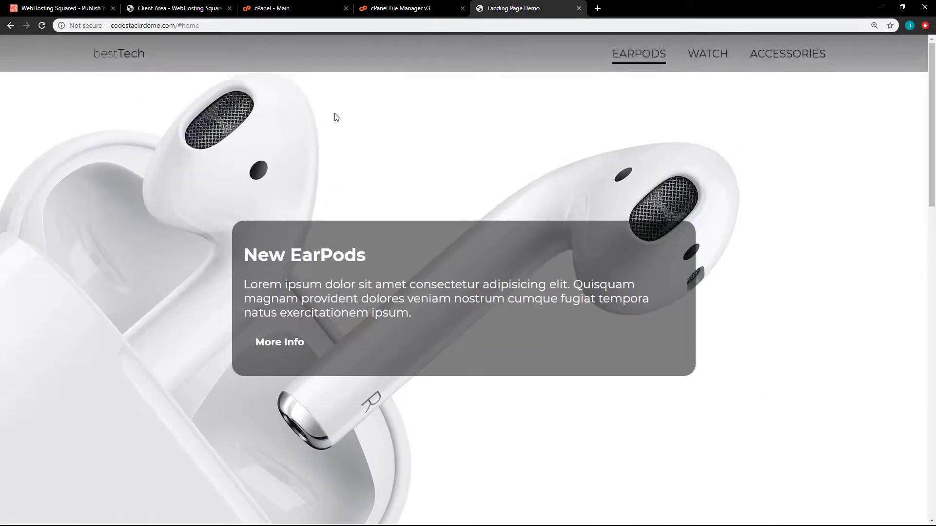
pyautogui.click(41, 26)
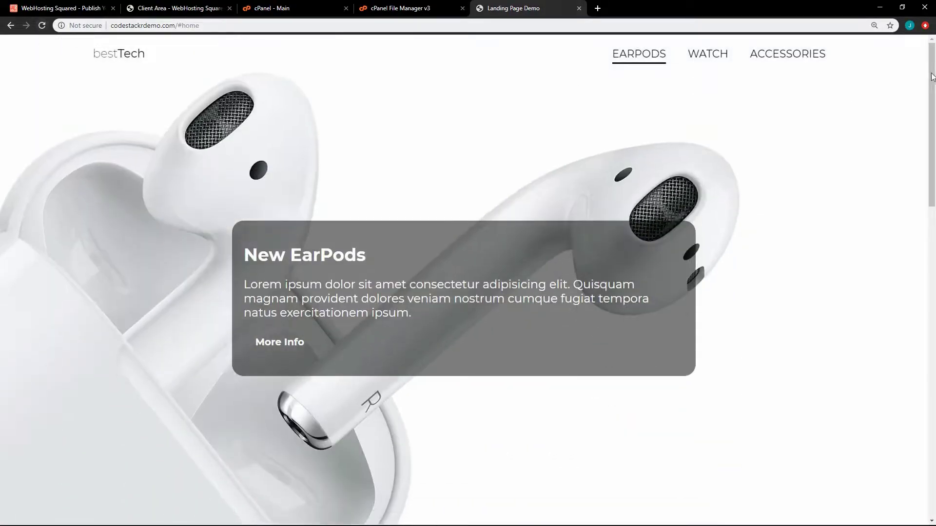